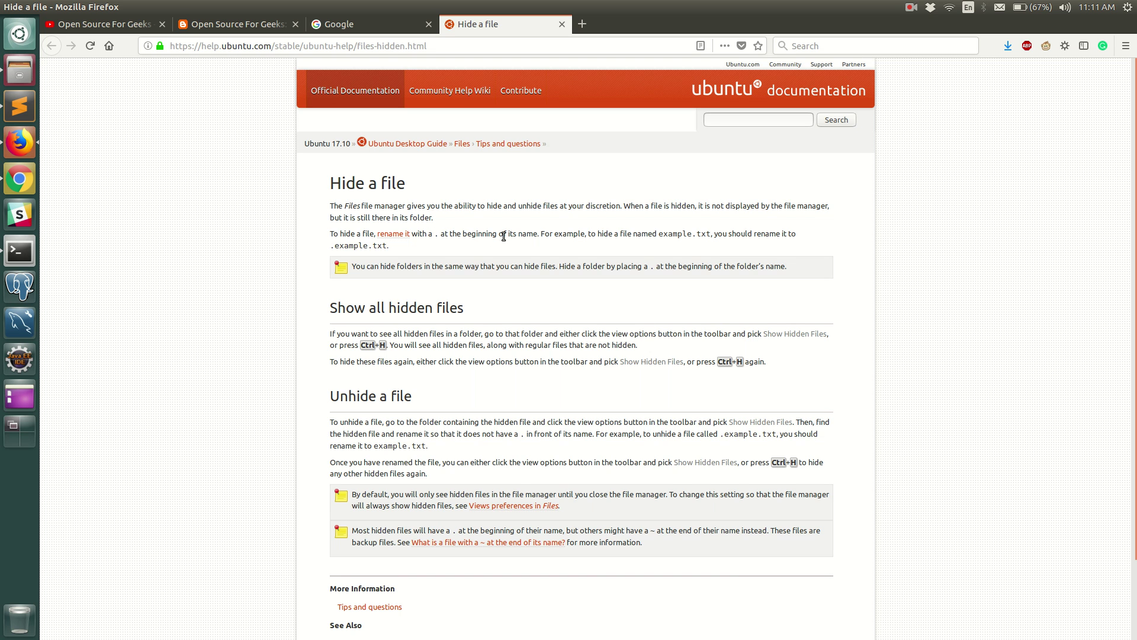
Create a new empty document named data.txt in the Home folder.
{"action": "left_click", "coordinate": [20, 70]}
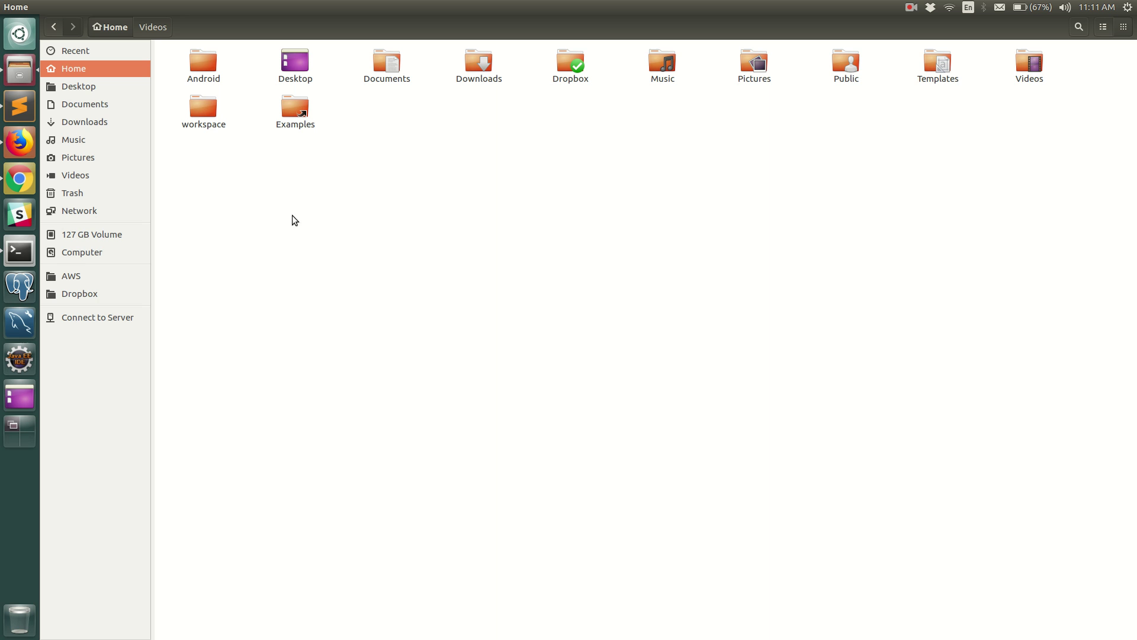
{"action": "right_click", "coordinate": [332, 229]}
{"action": "mouse_move", "coordinate": [407, 247]}
{"action": "left_click", "coordinate": [508, 248]}
{"action": "type", "text": "data.txt"}
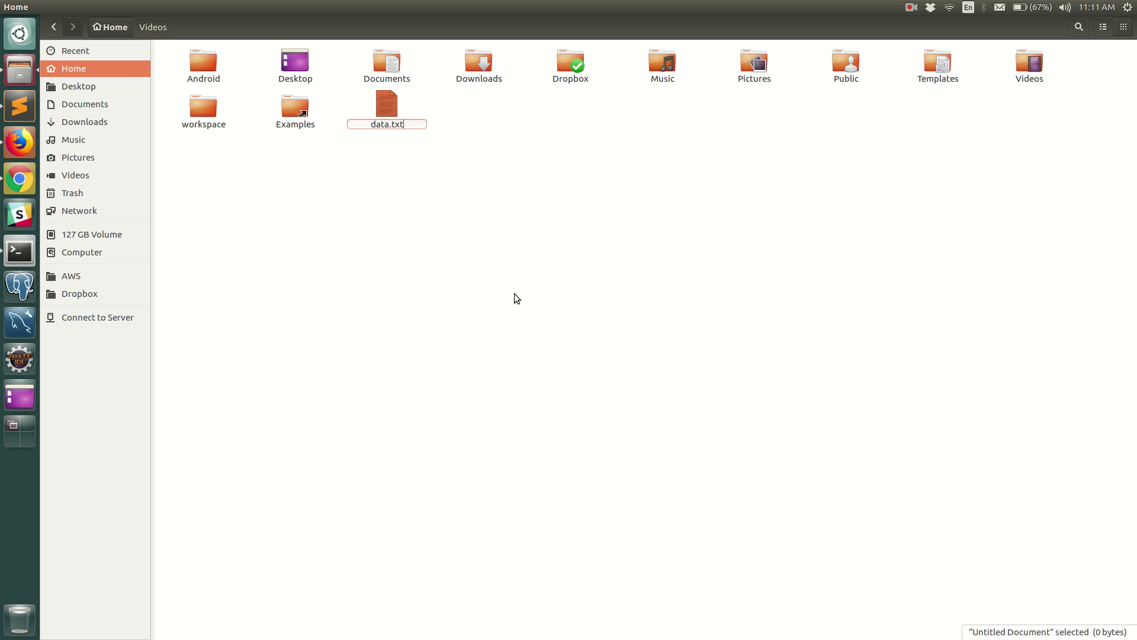
{"action": "key", "text": "Return"}
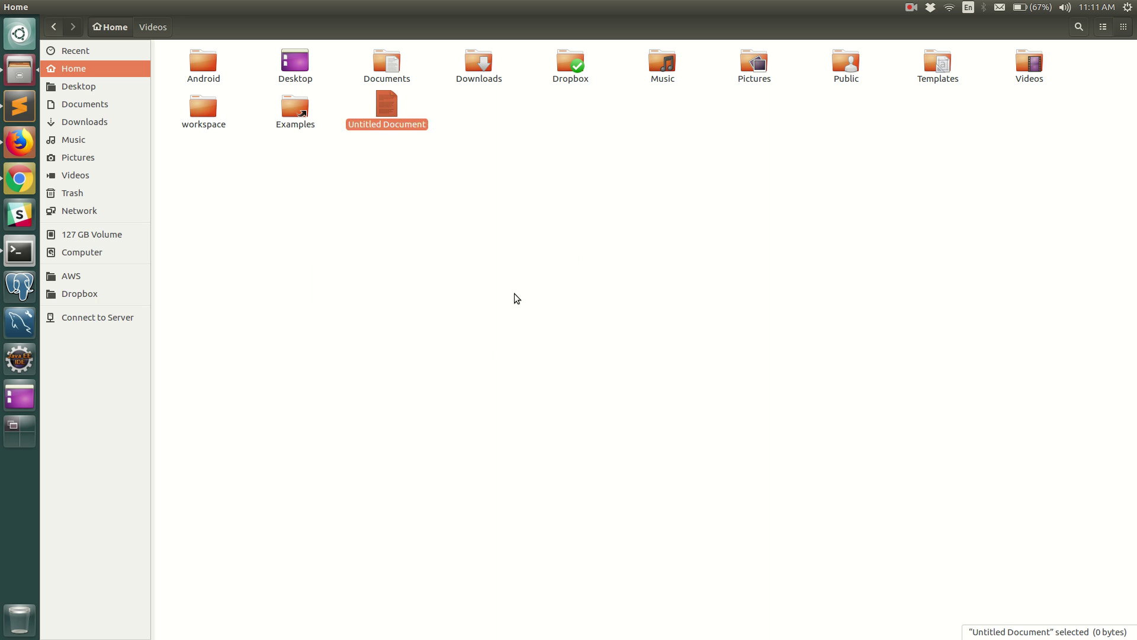
{"action": "key", "text": "XF86AudioRaiseVolume"}
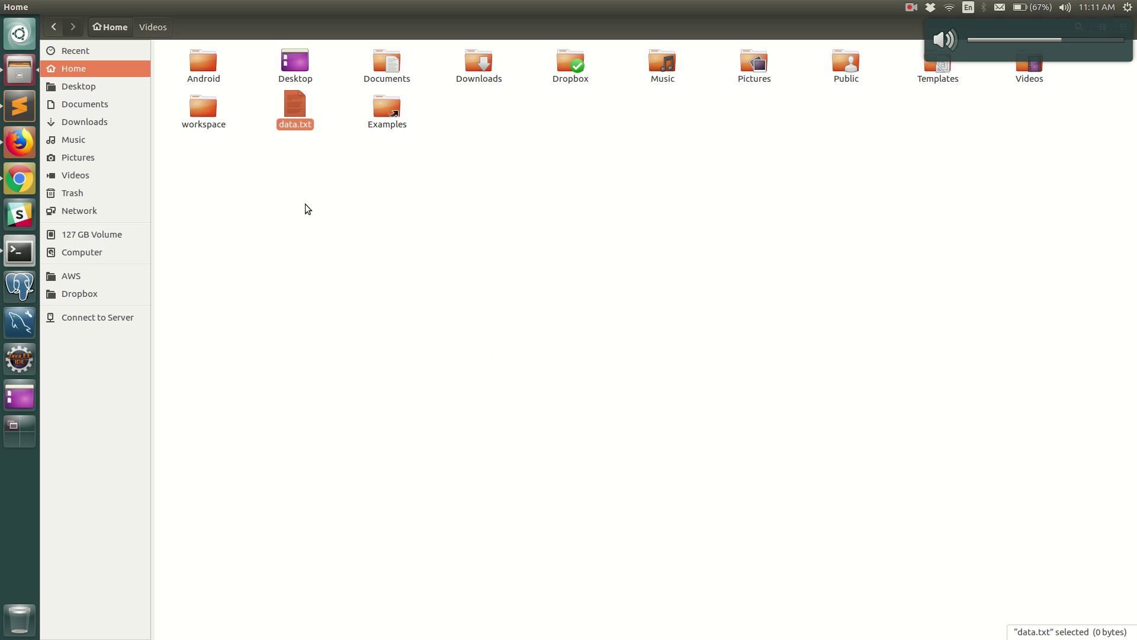
Rename data.txt to .data.txt by adding a leading dot.
{"action": "key", "text": "F2"}
{"action": "key", "text": "Home"}
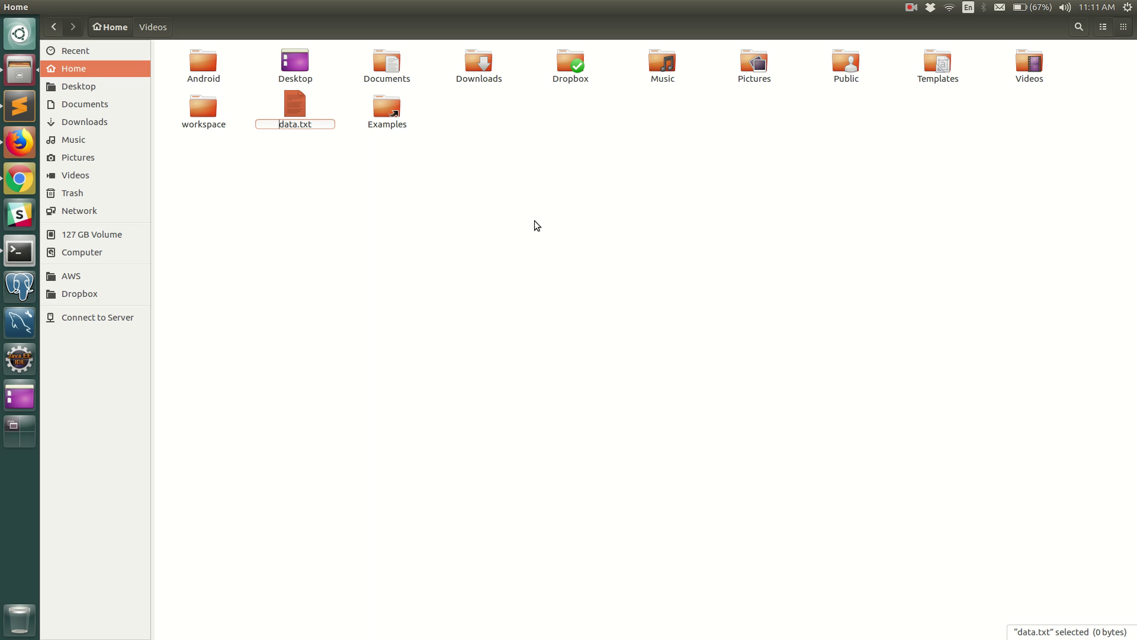
{"action": "type", "text": "."}
{"action": "key", "text": "Return"}
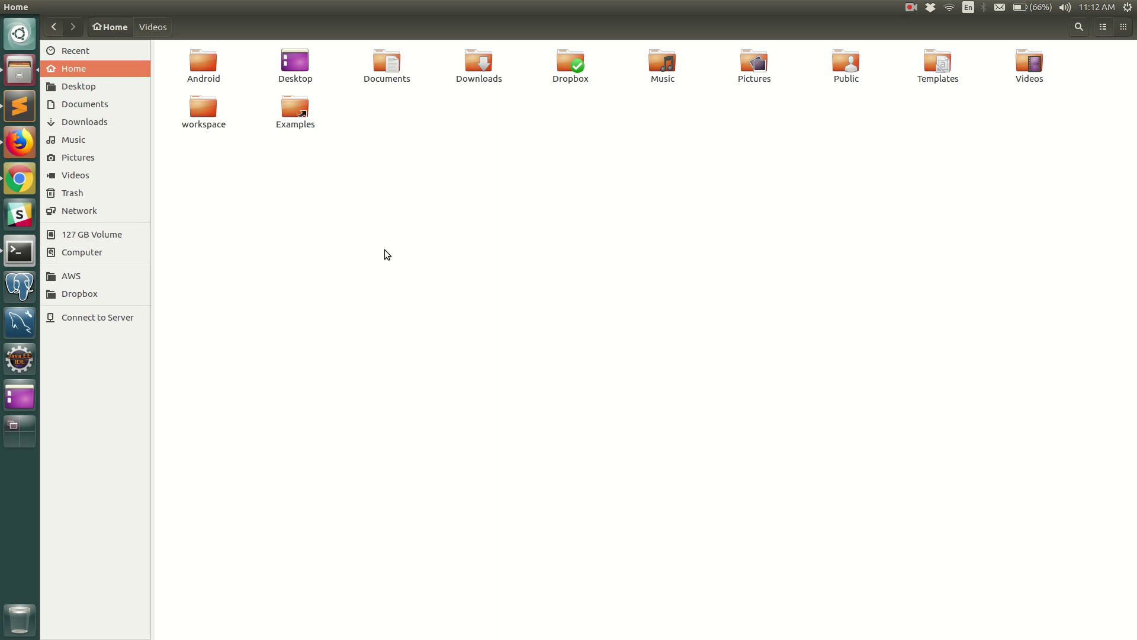
Open a centred Terminal and run pwd and ls in the home folder.
{"action": "key", "text": "ctrl+alt+t"}
{"action": "left_click_drag", "start_coordinate": [682, 275], "coordinate": [496, 149]}
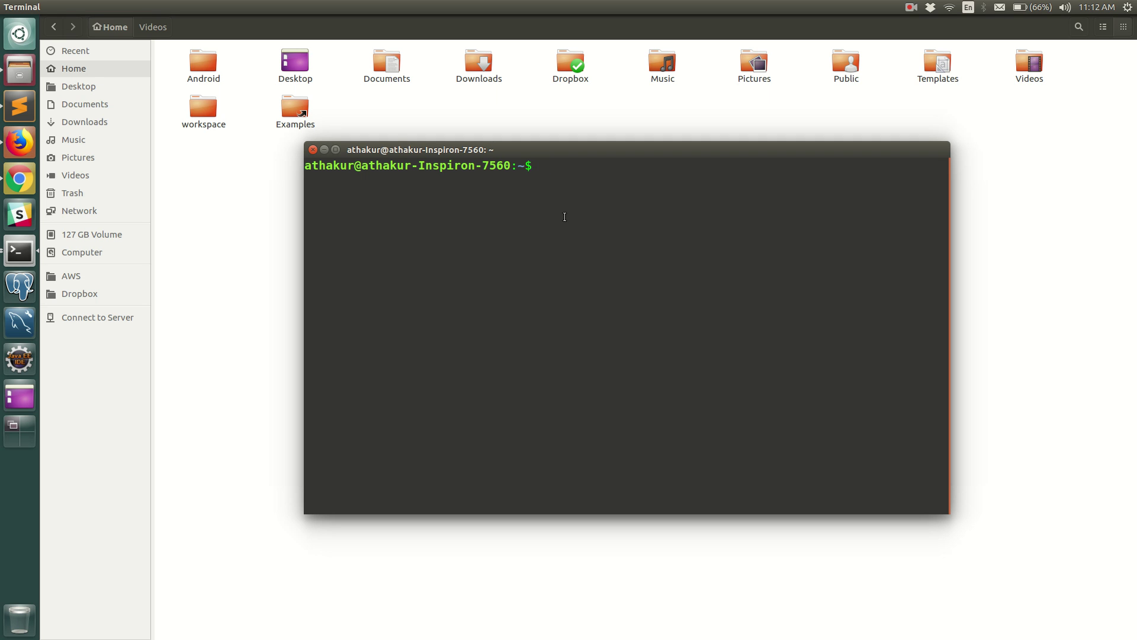
{"action": "type", "text": "pwd"}
{"action": "key", "text": "Return"}
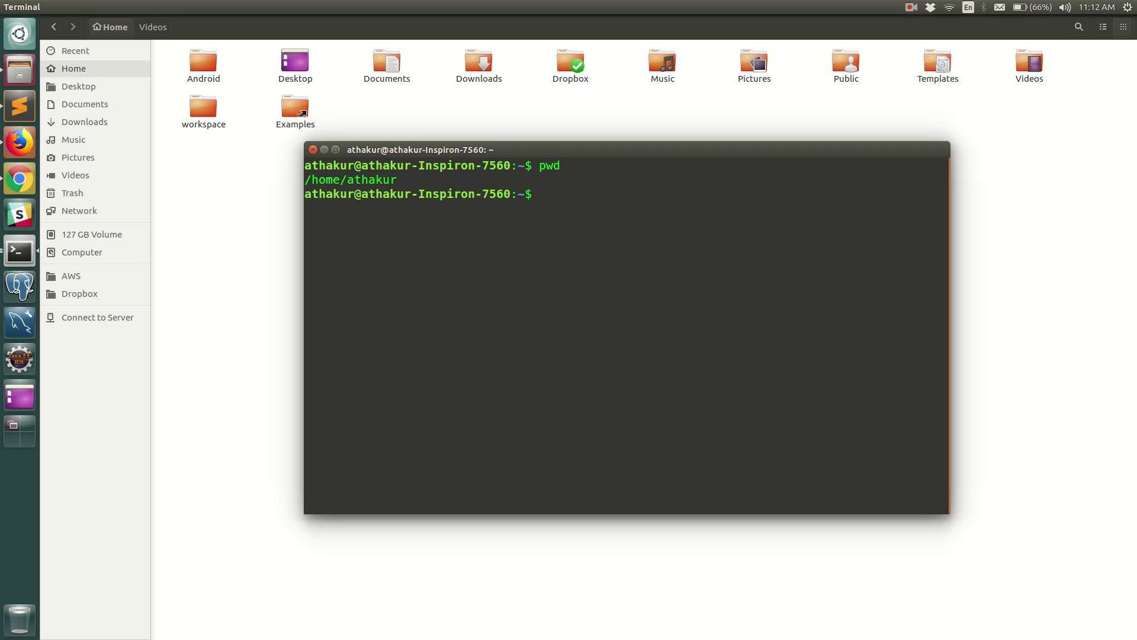
{"action": "type", "text": "ls"}
{"action": "key", "text": "Return"}
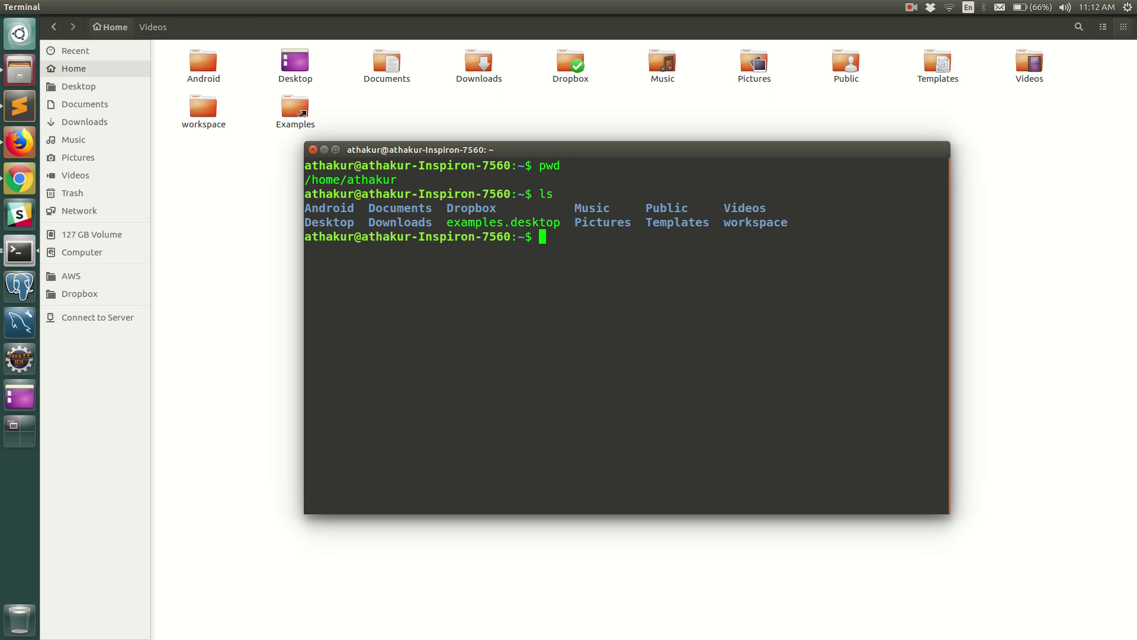
Run ls -la, then ls -la | grep data.txt, then pwd again.
{"action": "type", "text": "ls -la"}
{"action": "key", "text": "Return"}
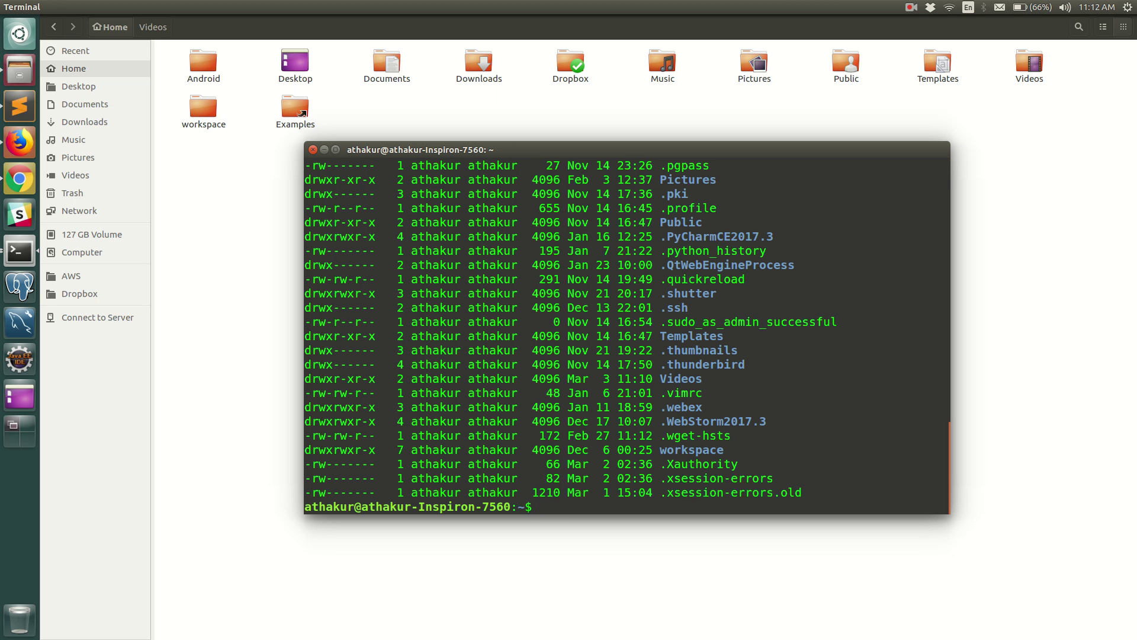
{"action": "type", "text": "ls -la | grep data.txt"}
{"action": "key", "text": "Return"}
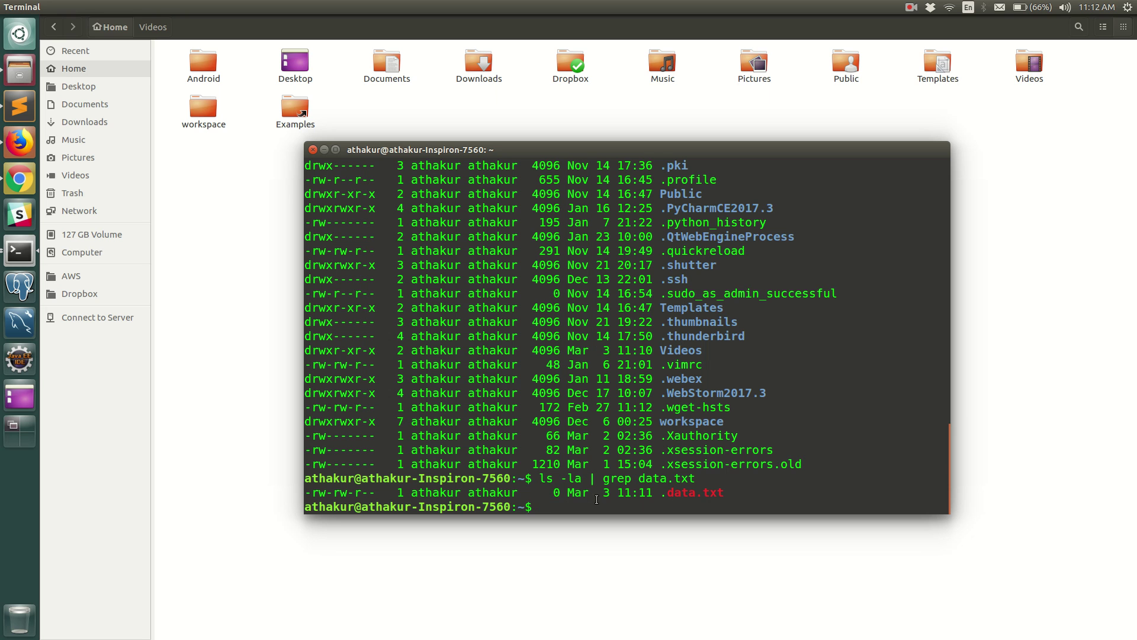
{"action": "type", "text": "pwd"}
{"action": "key", "text": "Return"}
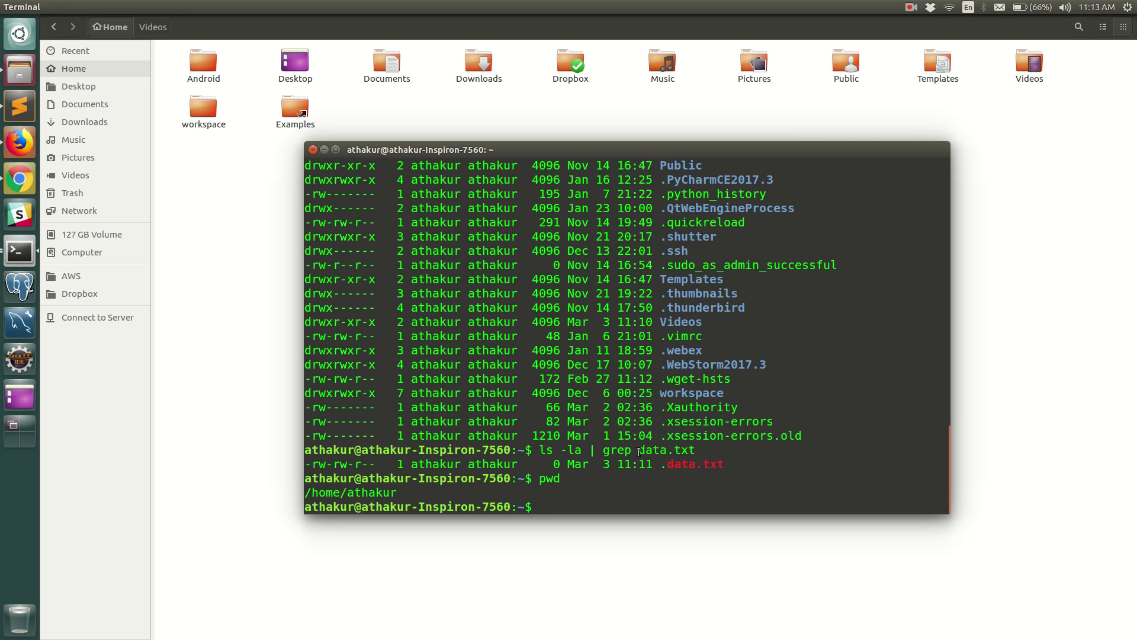
Turn on View > Show Hidden Files, toggle it with Ctrl+H, ending with dotfiles like .data.txt shown.
{"action": "left_click", "coordinate": [235, 320]}
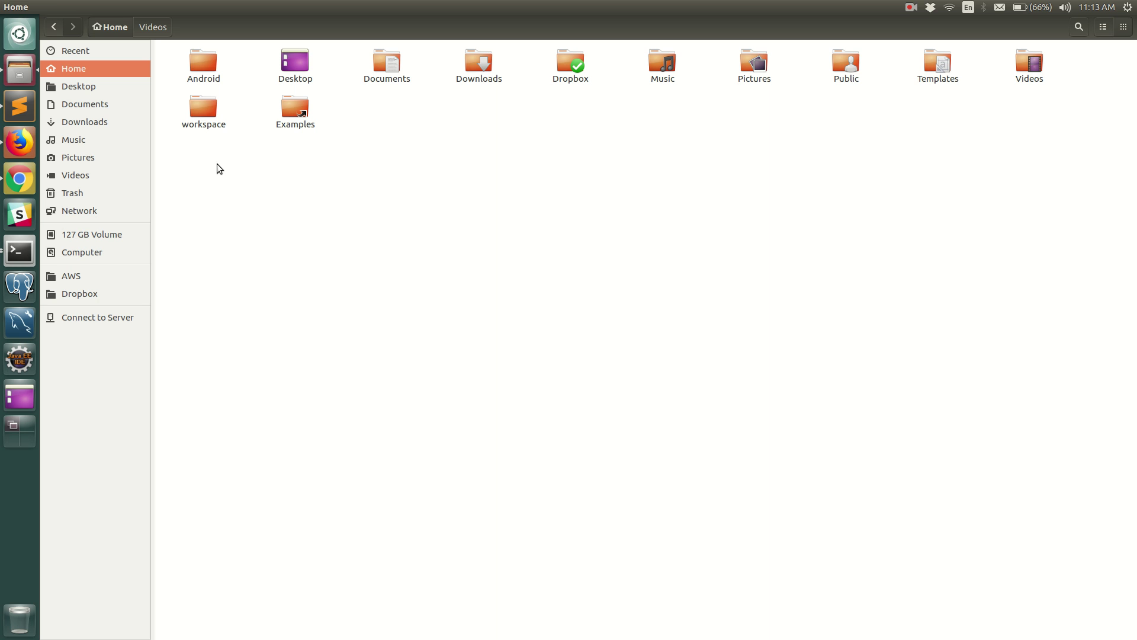
{"action": "left_click", "coordinate": [98, 6]}
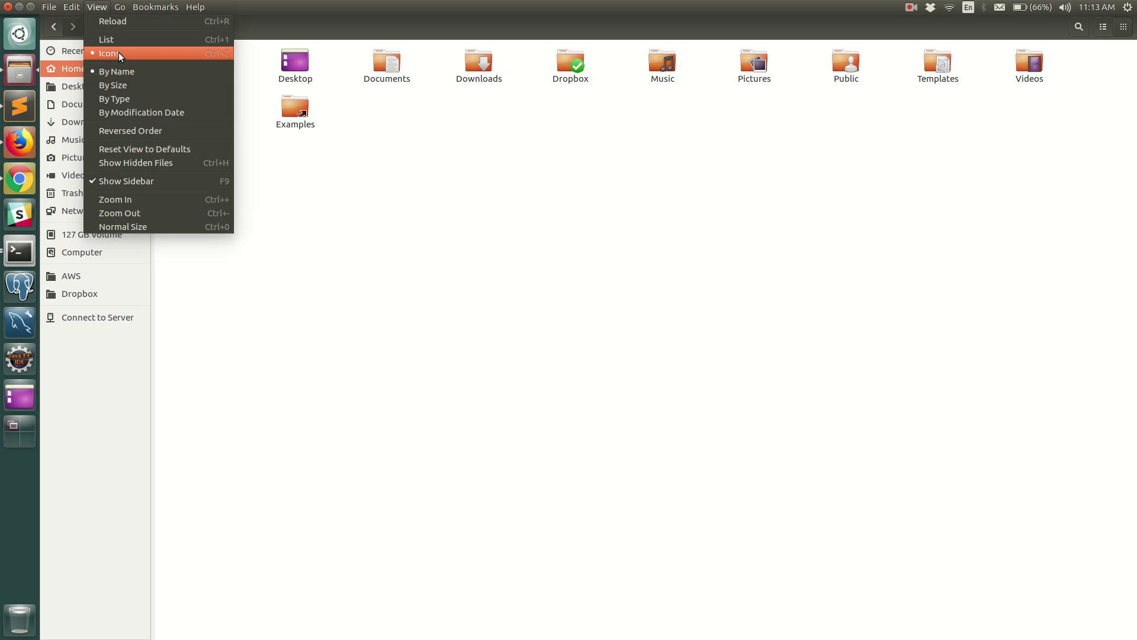
{"action": "left_click", "coordinate": [147, 164]}
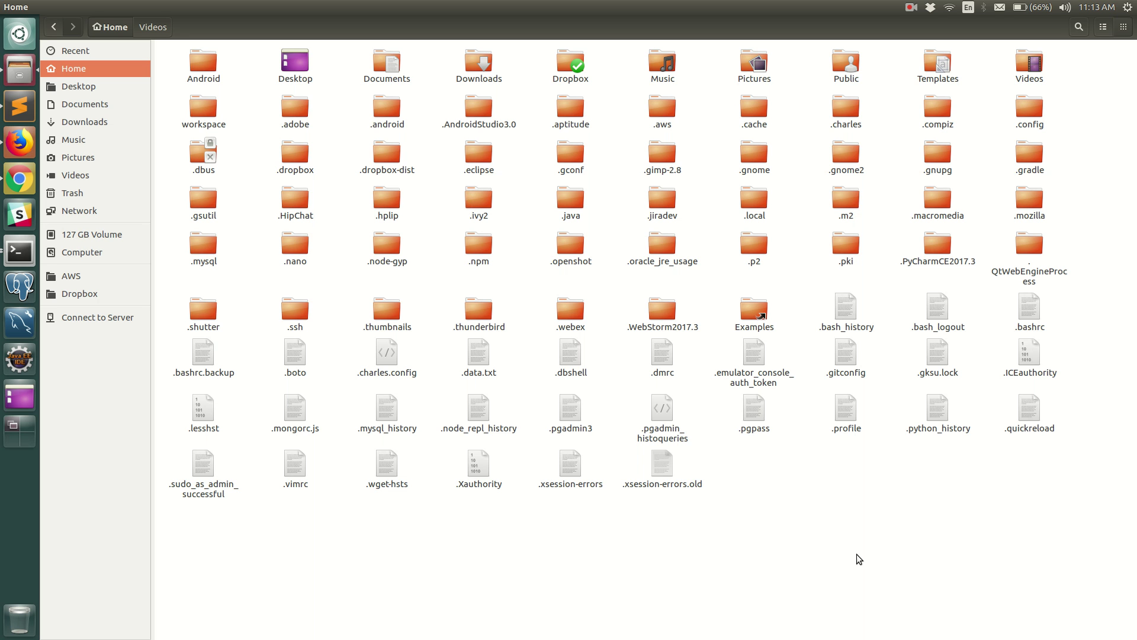
{"action": "key", "text": "ctrl+h"}
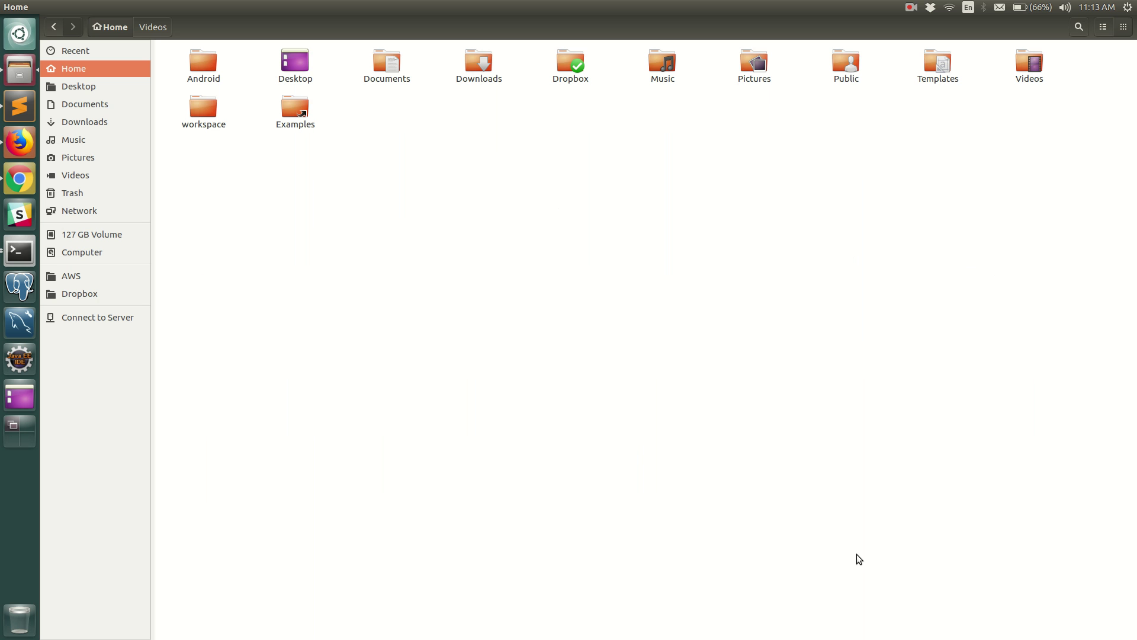
{"action": "key", "text": "ctrl+h"}
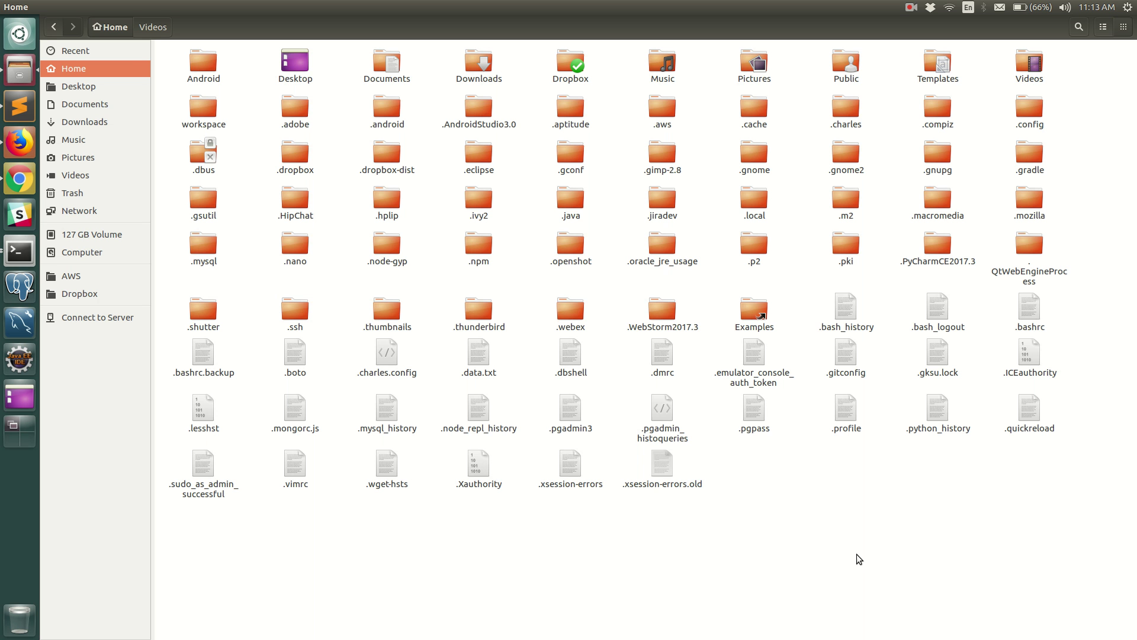
{"action": "key", "text": "ctrl+h"}
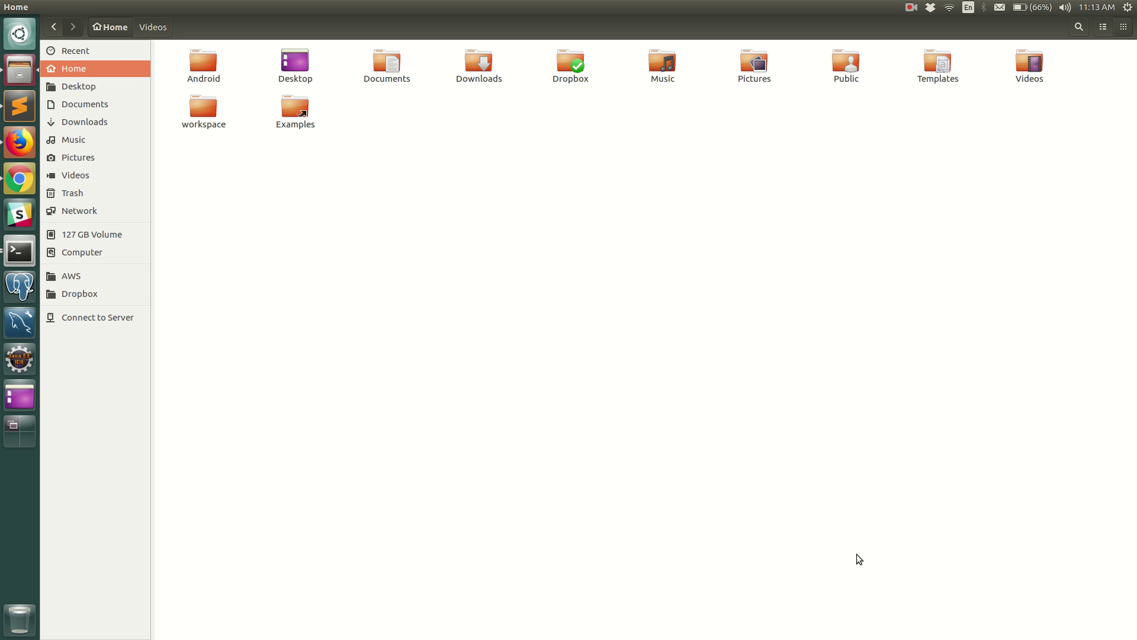
{"action": "key", "text": "ctrl+h"}
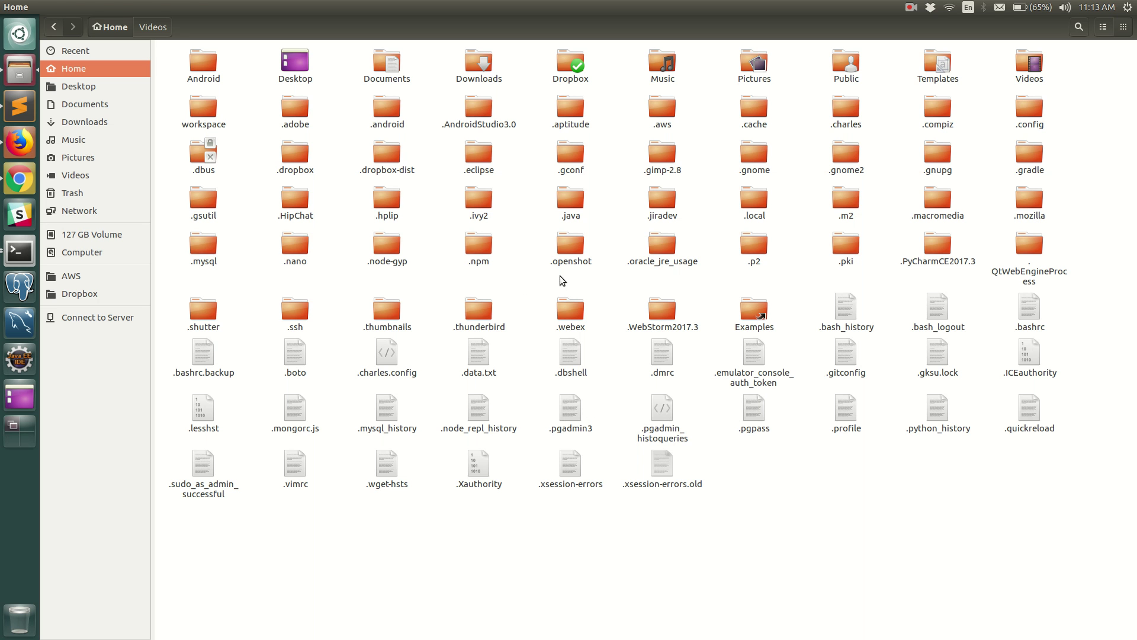
Reopen Files and enable 'Show hidden and backup files' in Edit > Preferences.
{"action": "left_click", "coordinate": [6, 6]}
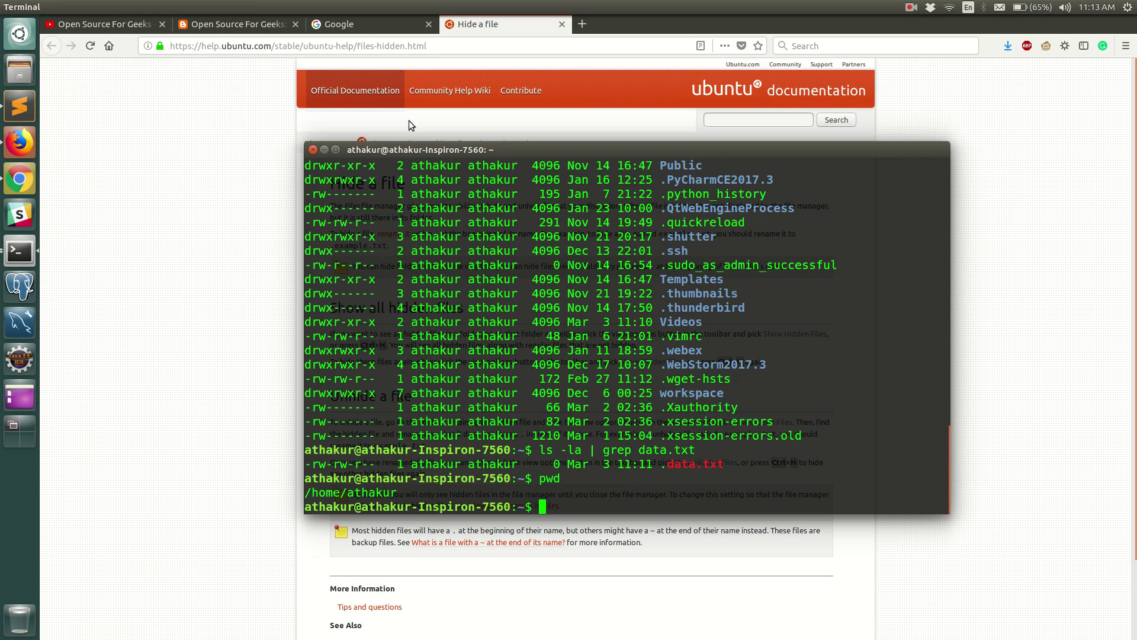
{"action": "left_click", "coordinate": [20, 64]}
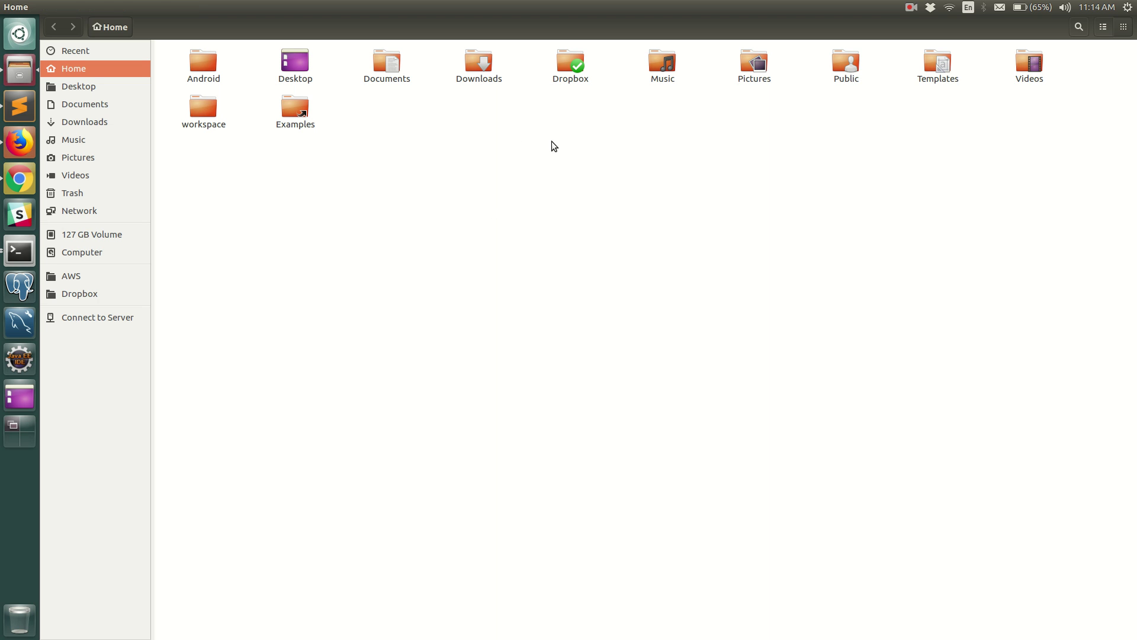
{"action": "left_click", "coordinate": [71, 7]}
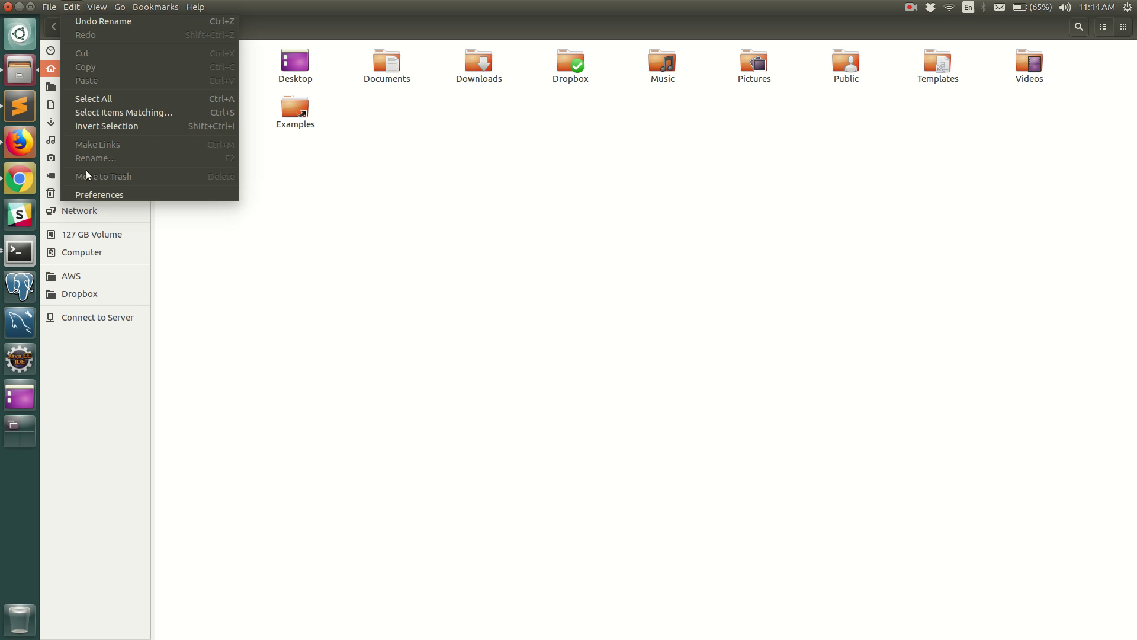
{"action": "left_click", "coordinate": [91, 195]}
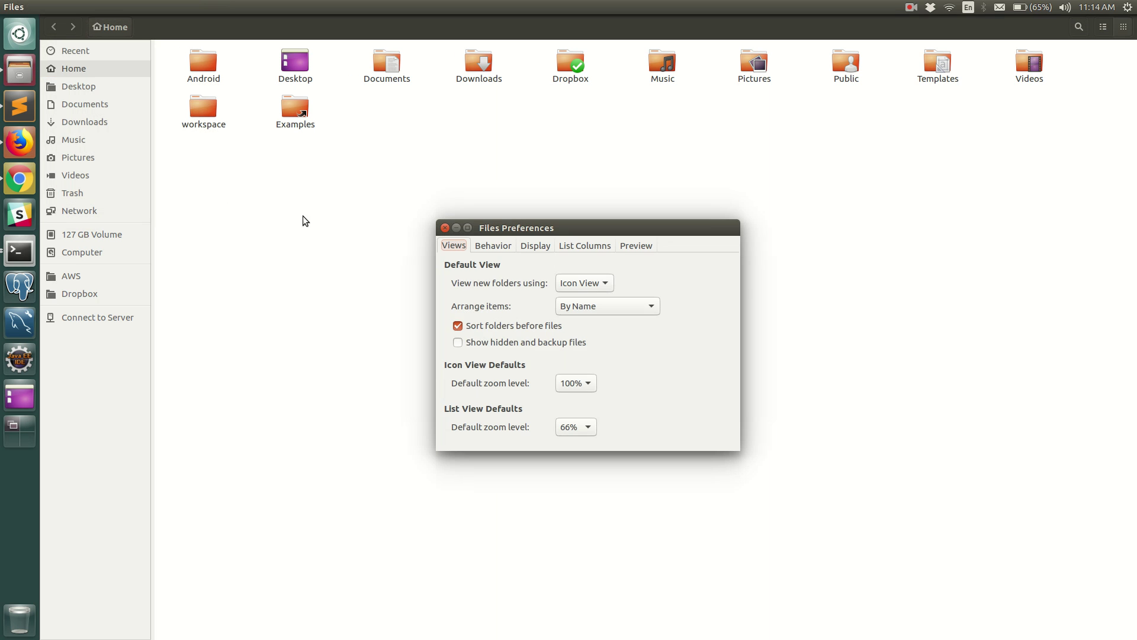
{"action": "left_click", "coordinate": [485, 342]}
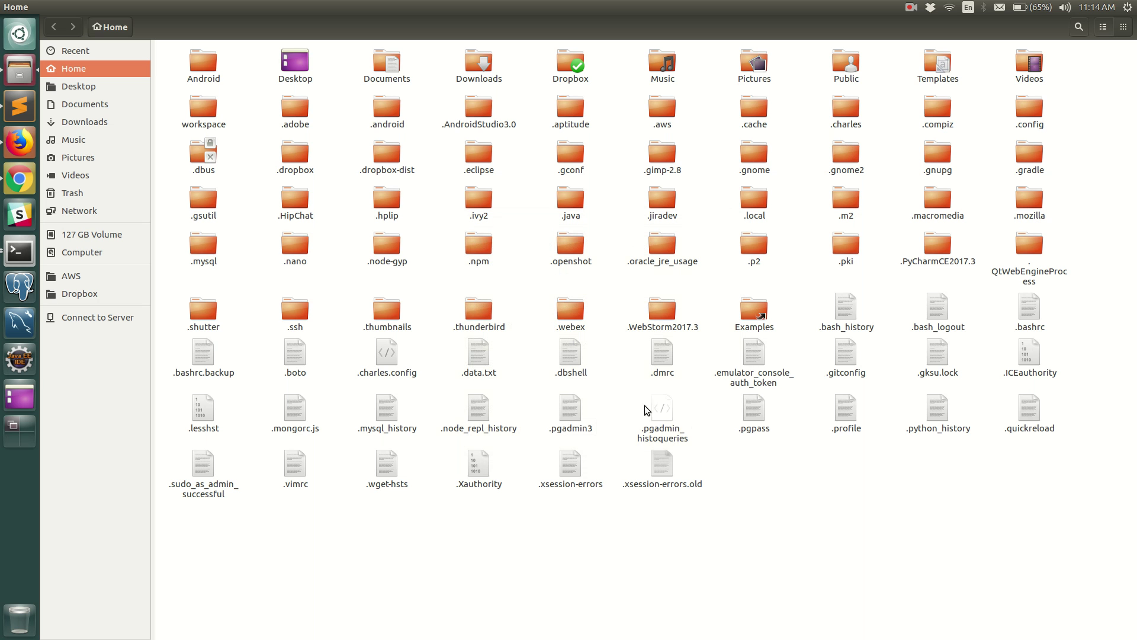
Reopen Files to confirm dotfiles still show in Home, then hide them with Ctrl+H.
{"action": "left_click", "coordinate": [9, 7]}
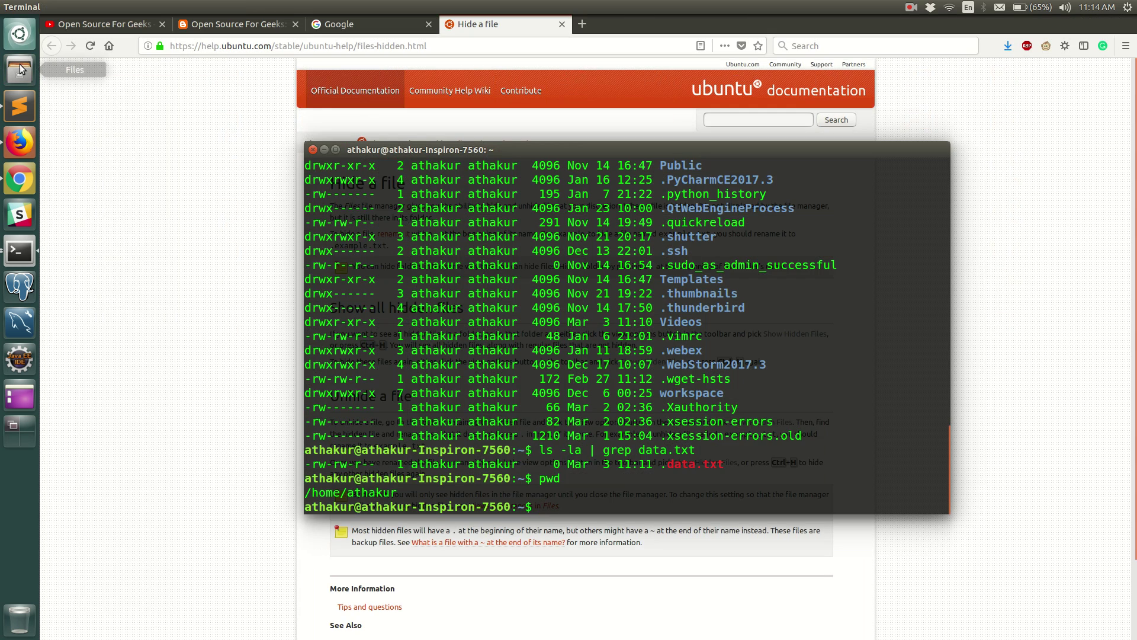
{"action": "left_click", "coordinate": [20, 68]}
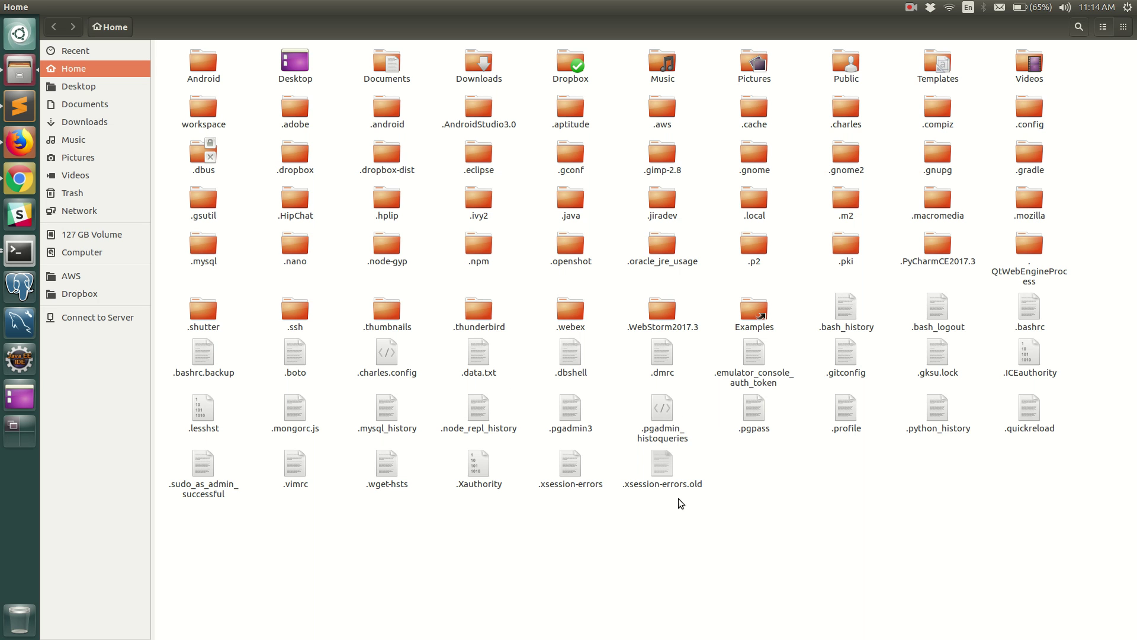
{"action": "key", "text": "ctrl+h"}
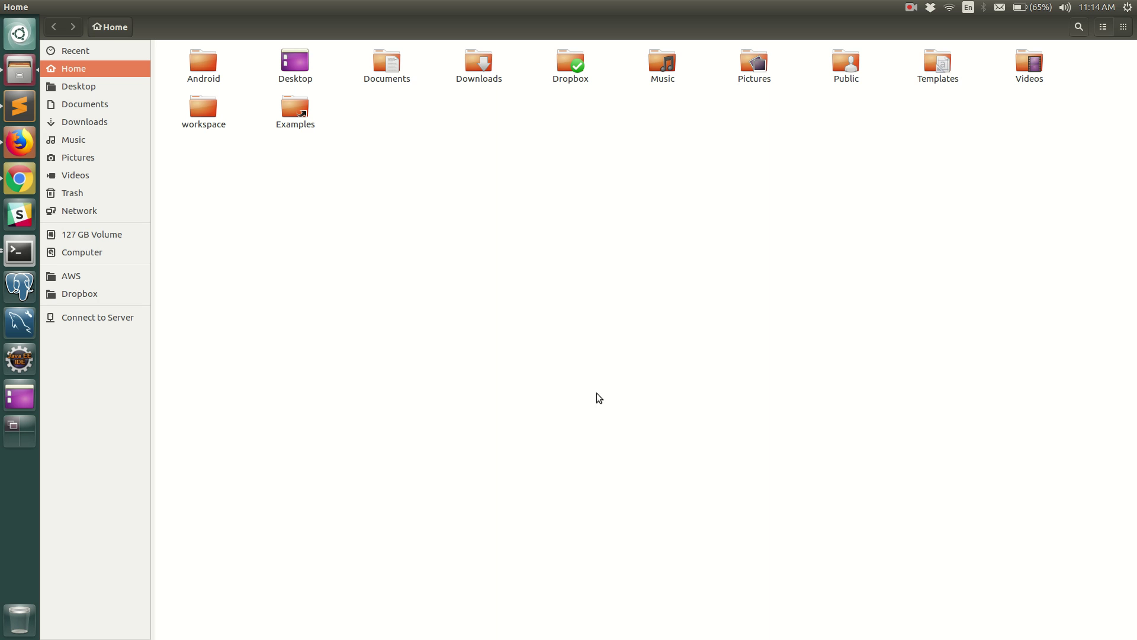